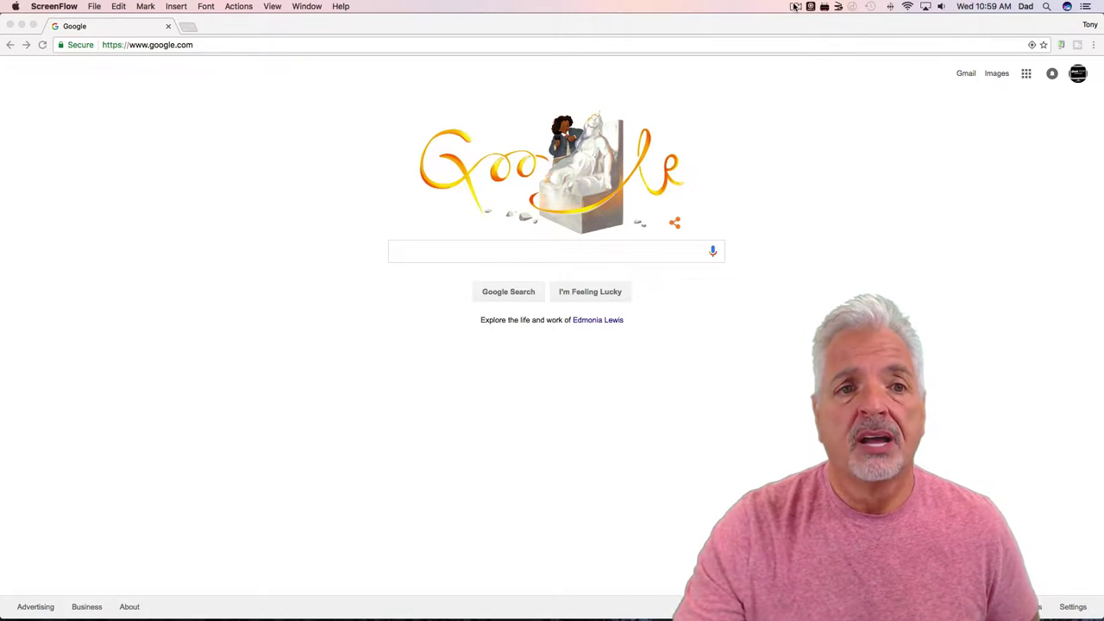
click(337, 45)
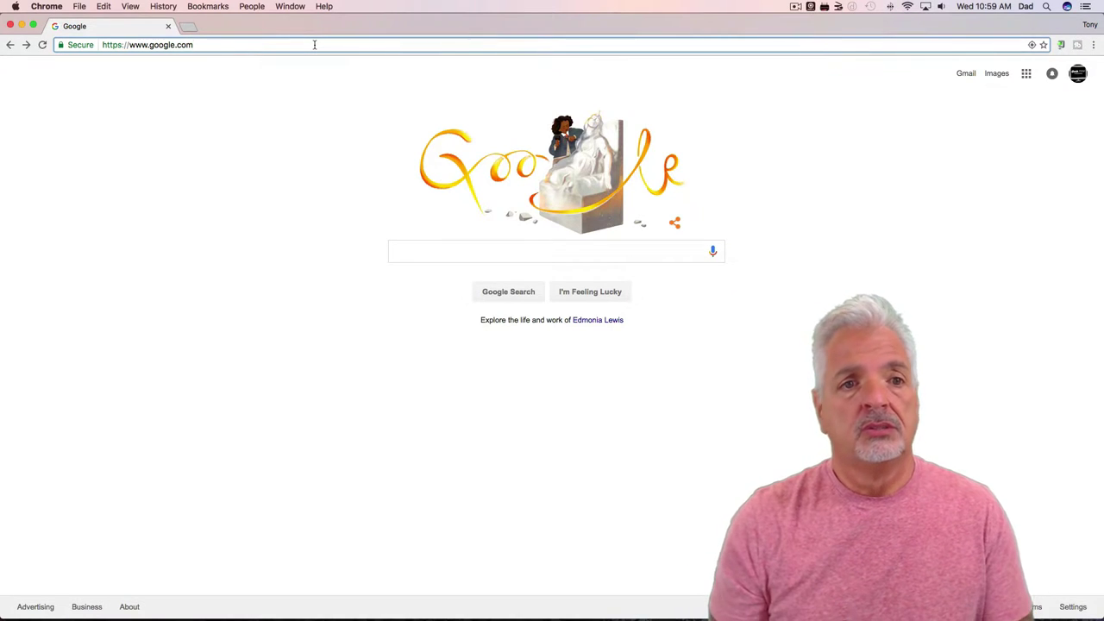
text(/take)
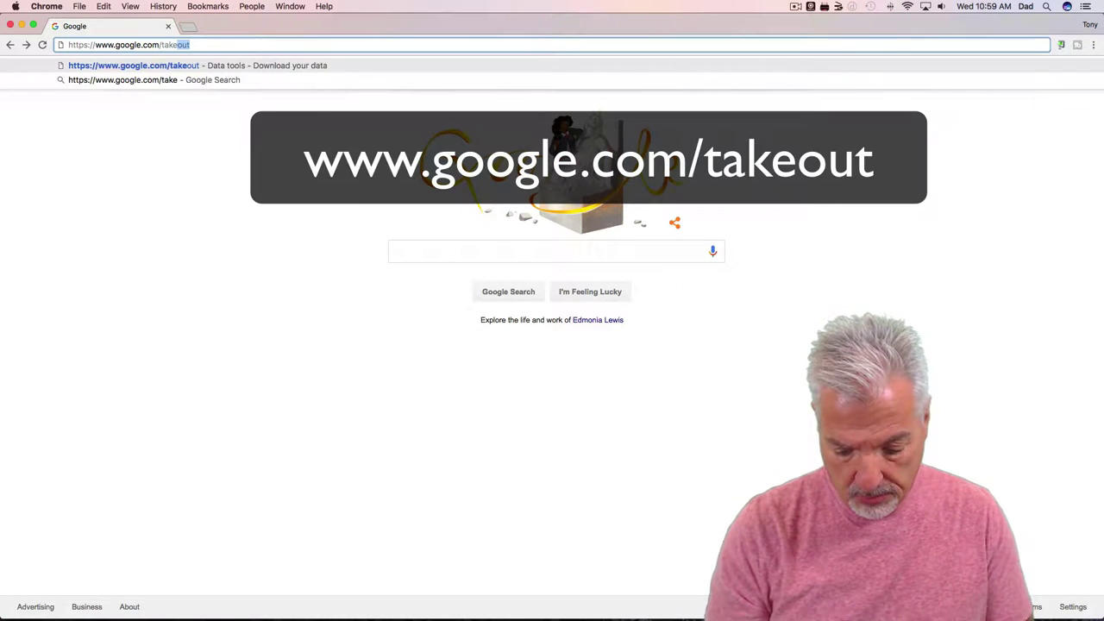
text(out)
key(Return)
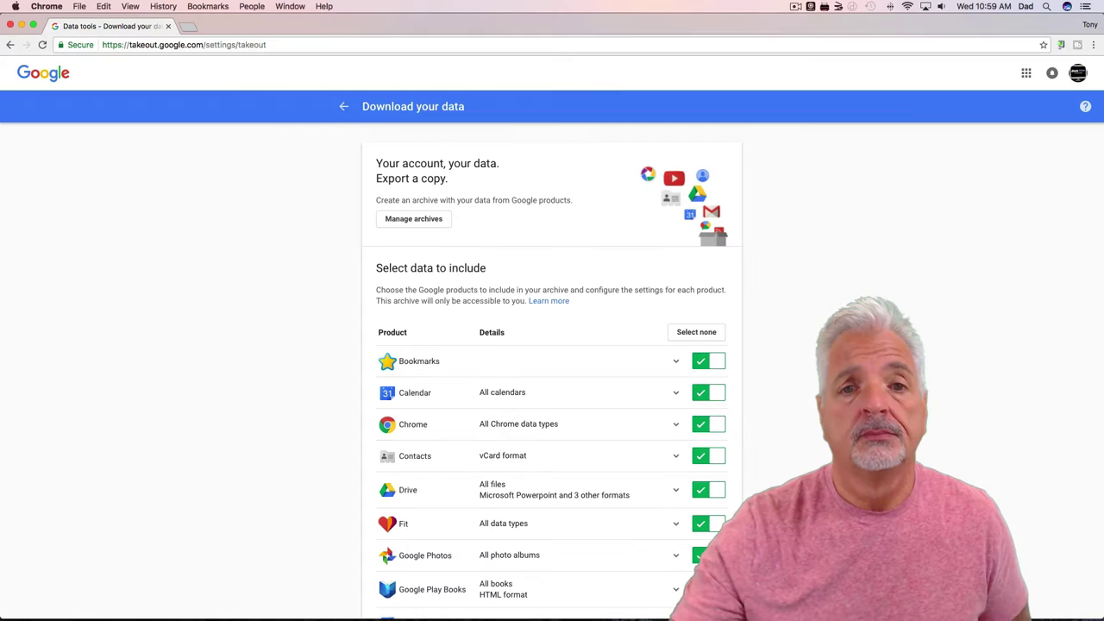
Deselect all products in the list of data to include, and enable only Drive for the archive.
scroll(854, 214, down, 2)
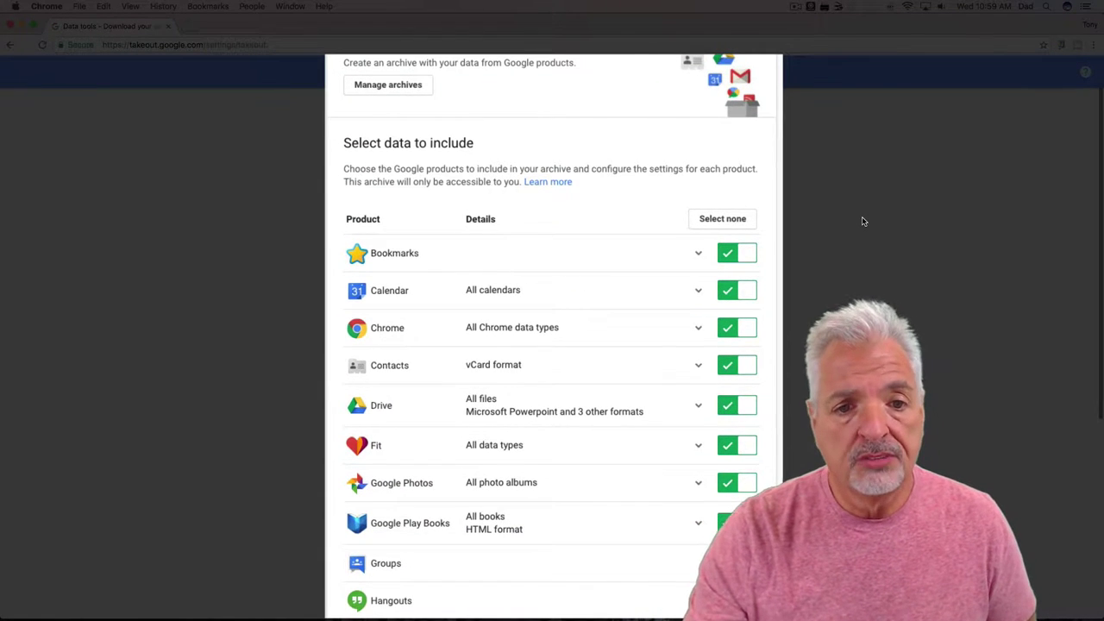
scroll(862, 222, down, 2)
scroll(863, 222, down, 5)
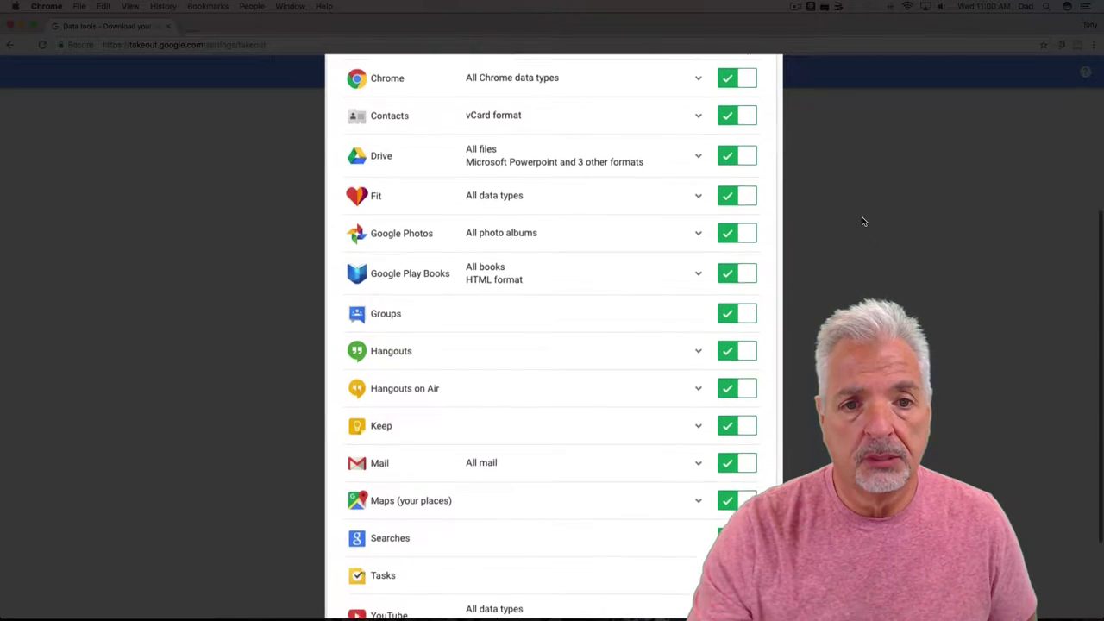
scroll(862, 221, down, 2)
scroll(862, 221, up, 5)
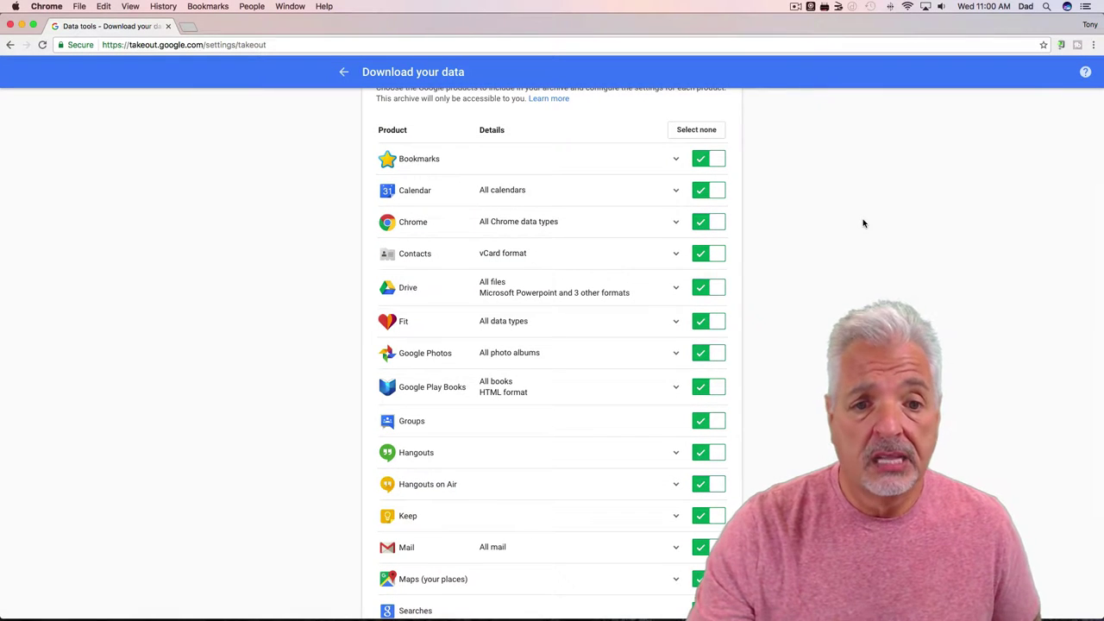
scroll(864, 223, down, 3)
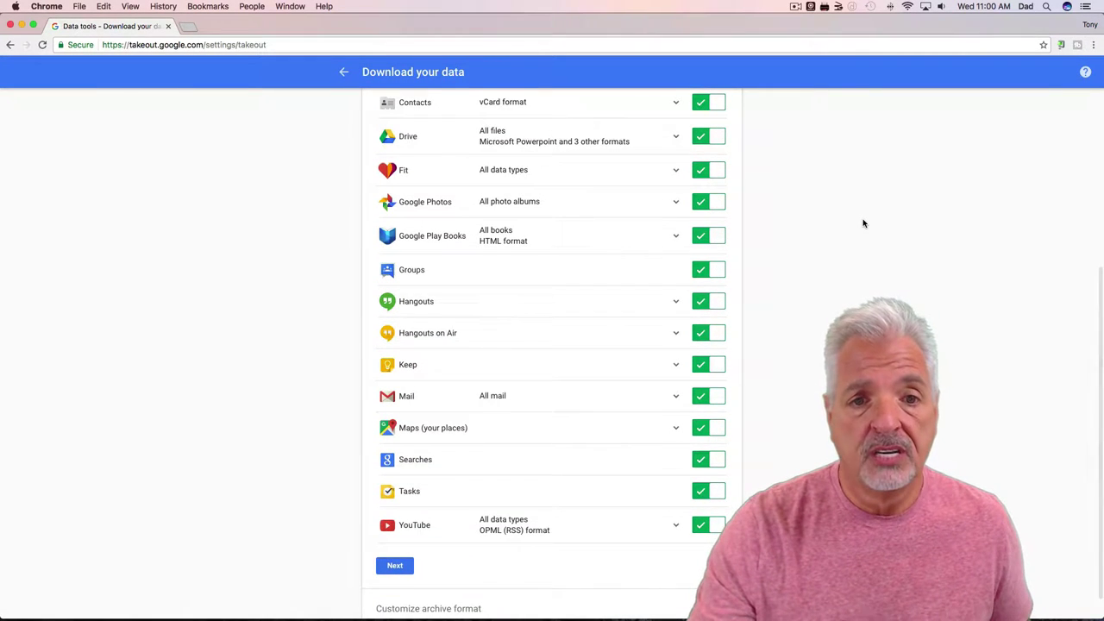
scroll(863, 223, up, 5)
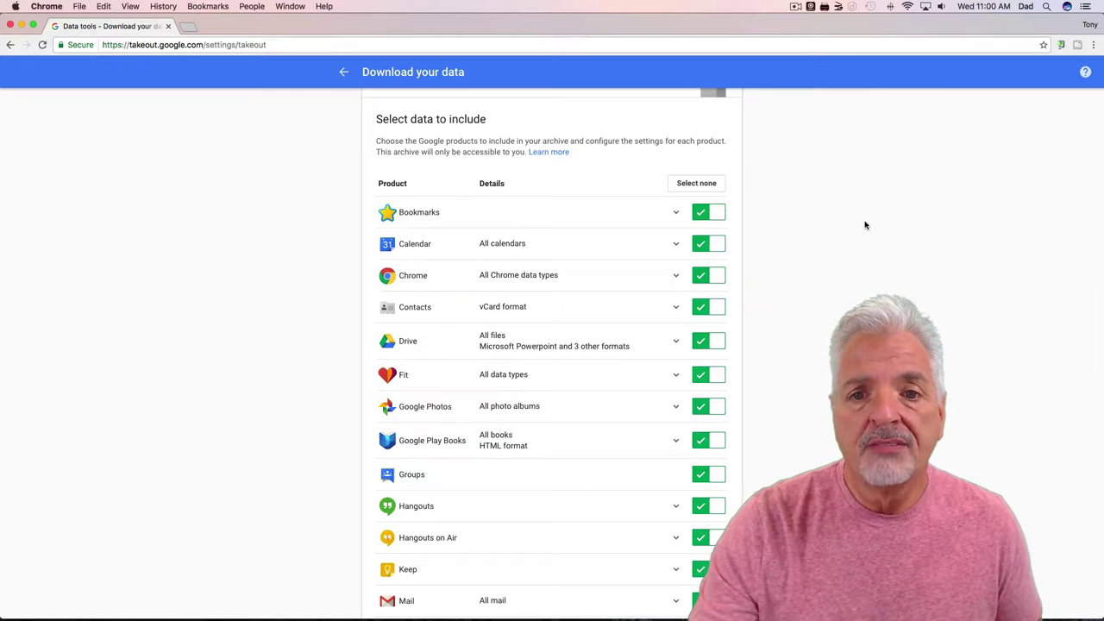
click(693, 183)
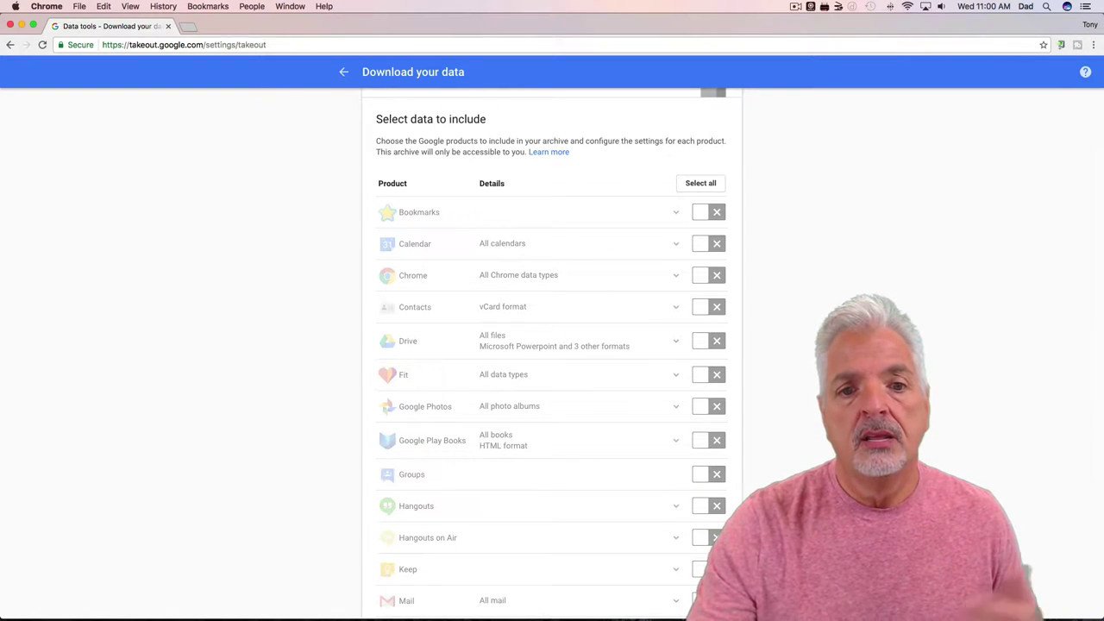
scroll(715, 289, down, 2)
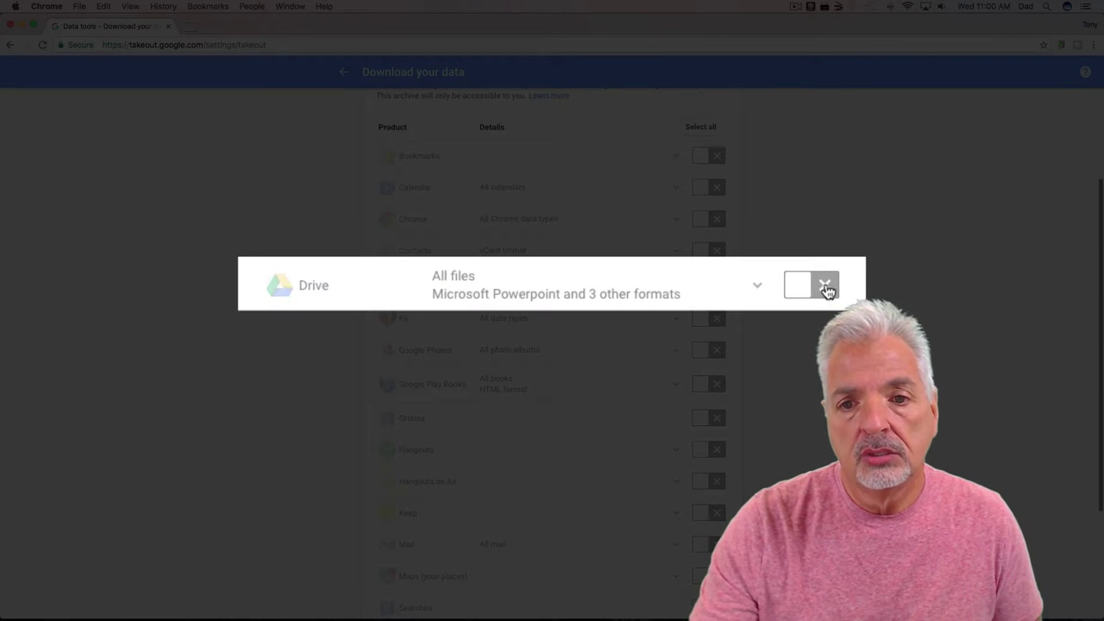
click(826, 290)
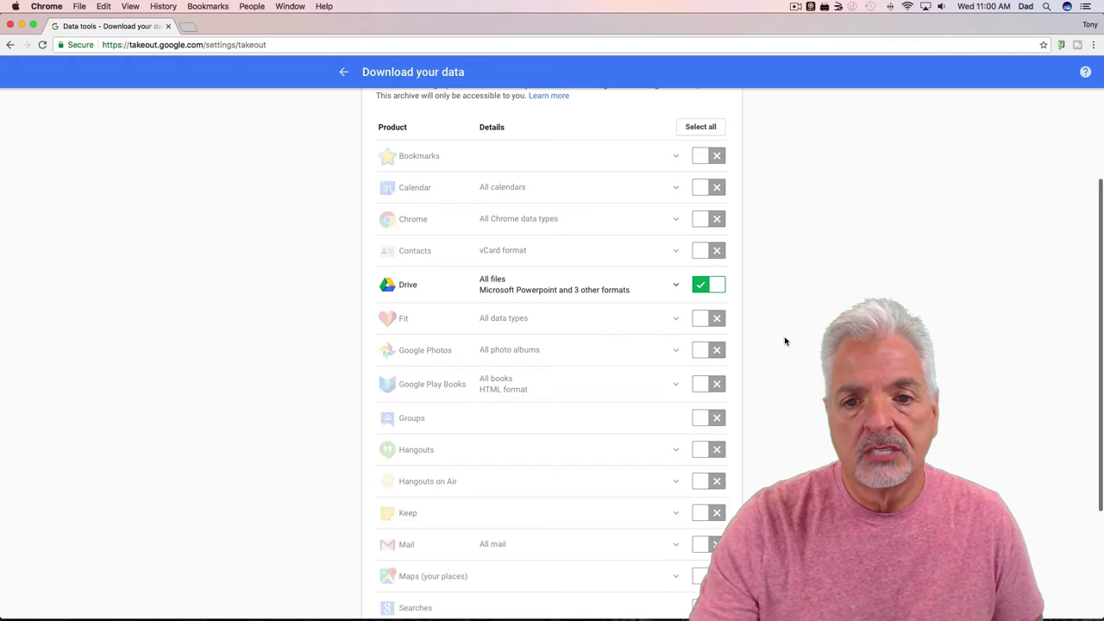
Review the Drive export's folder and file format options, choosing Microsoft Word as the format for documents.
click(677, 289)
scroll(677, 289, down, 1)
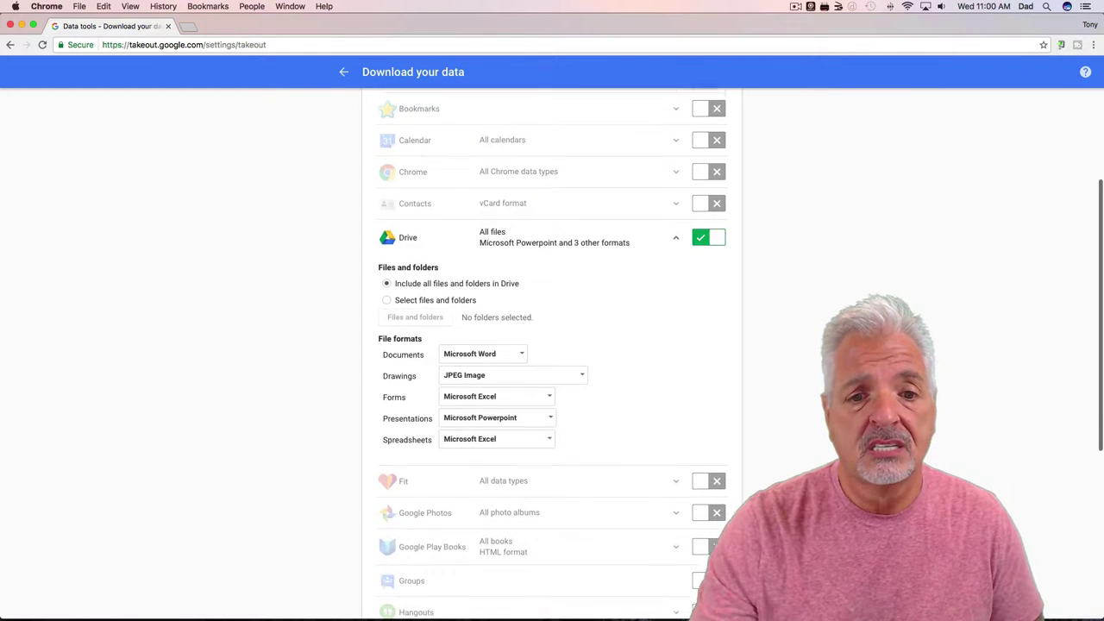
scroll(552, 345, down, 2)
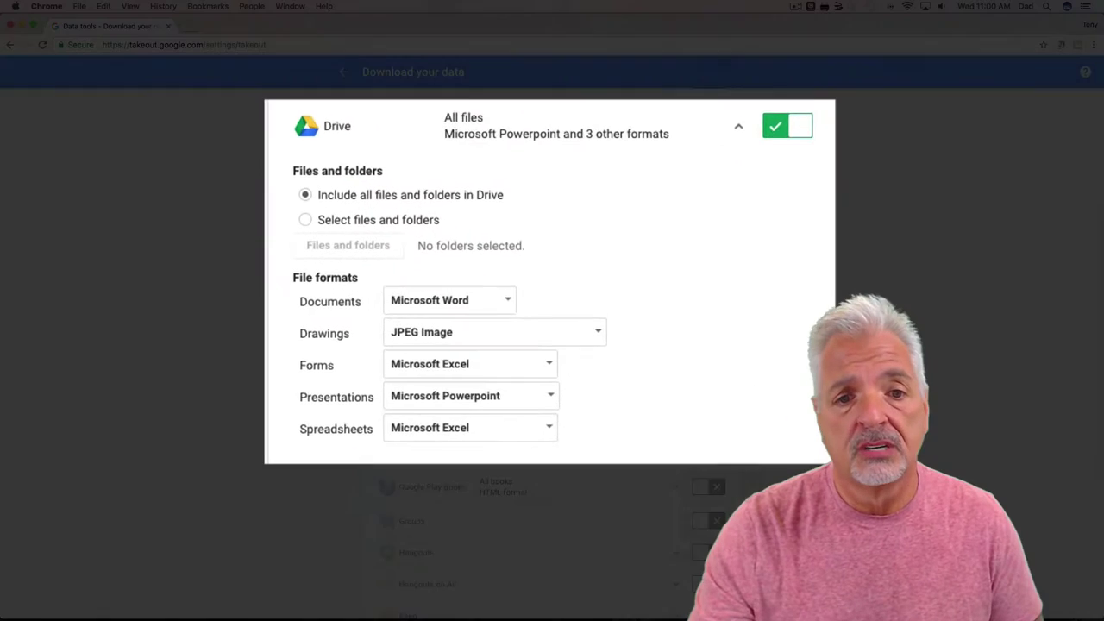
scroll(633, 279, down, 1)
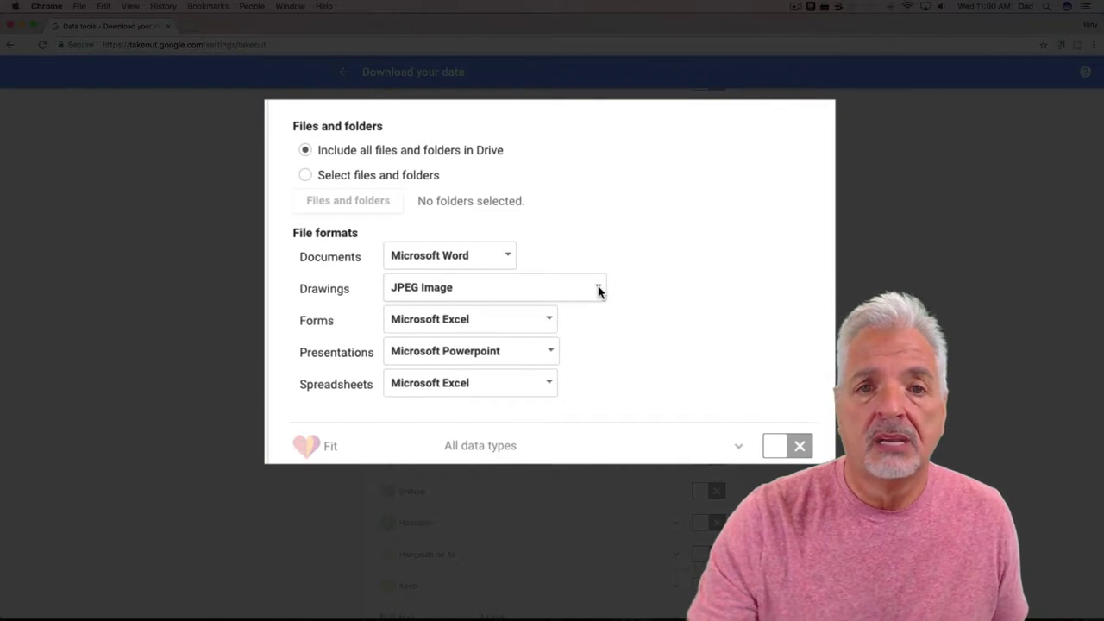
click(507, 257)
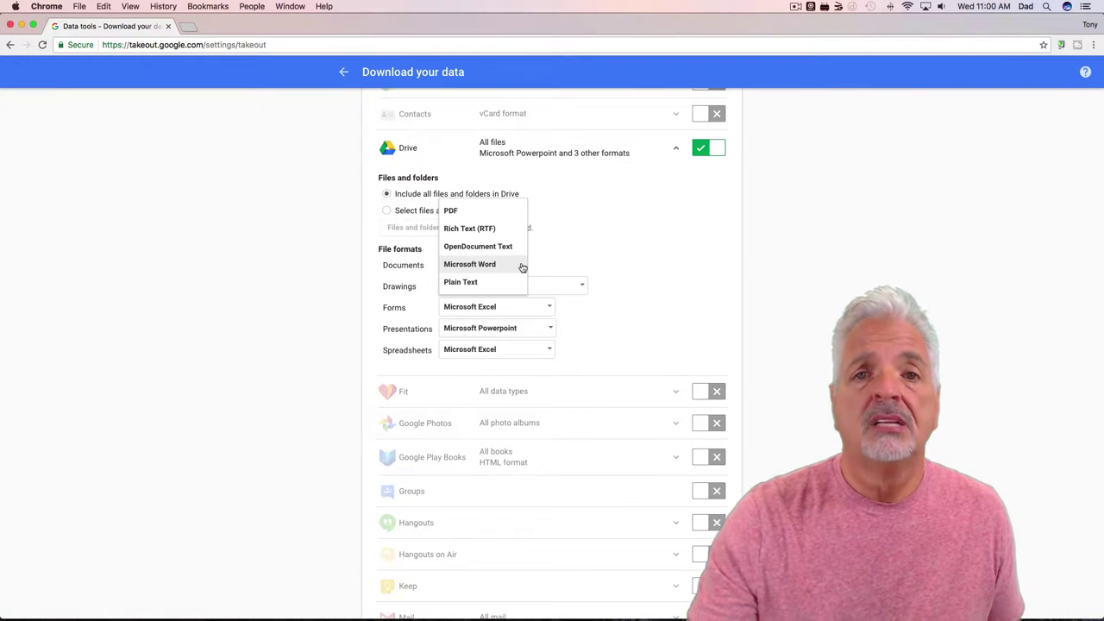
click(483, 264)
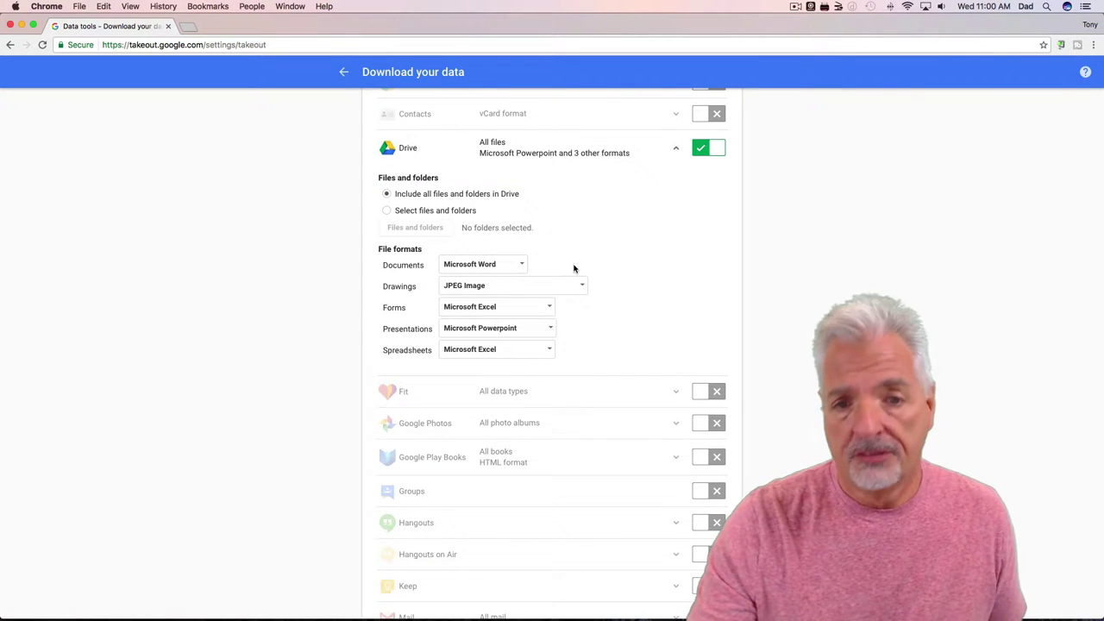
click(675, 149)
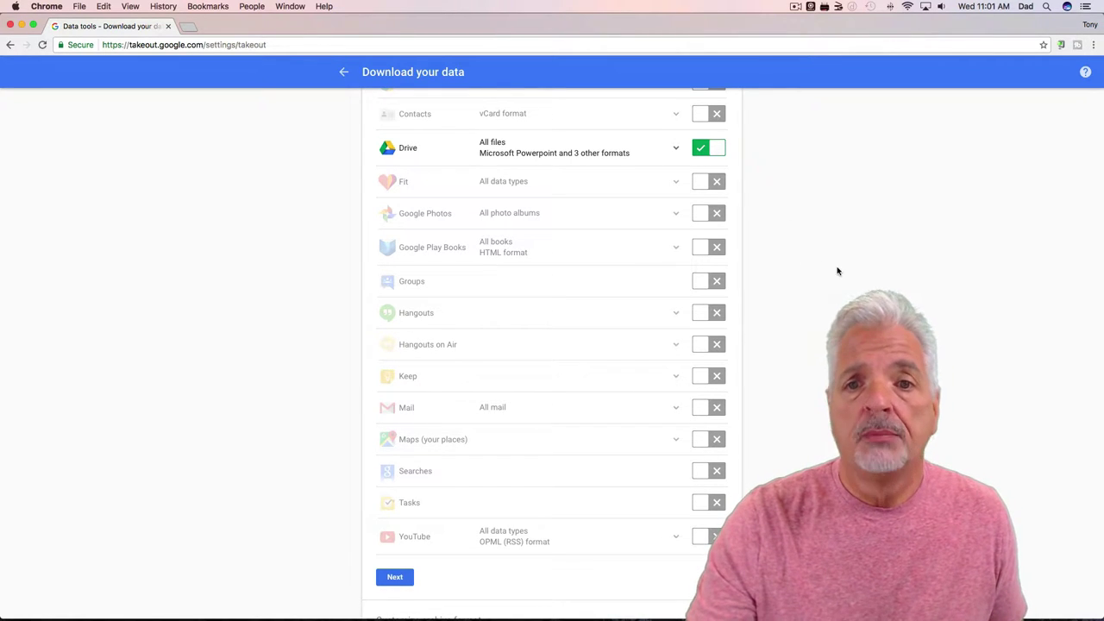
Create the Drive archive with the .zip file type, 2GB maximum size and a download link sent via email.
scroll(824, 267, down, 1)
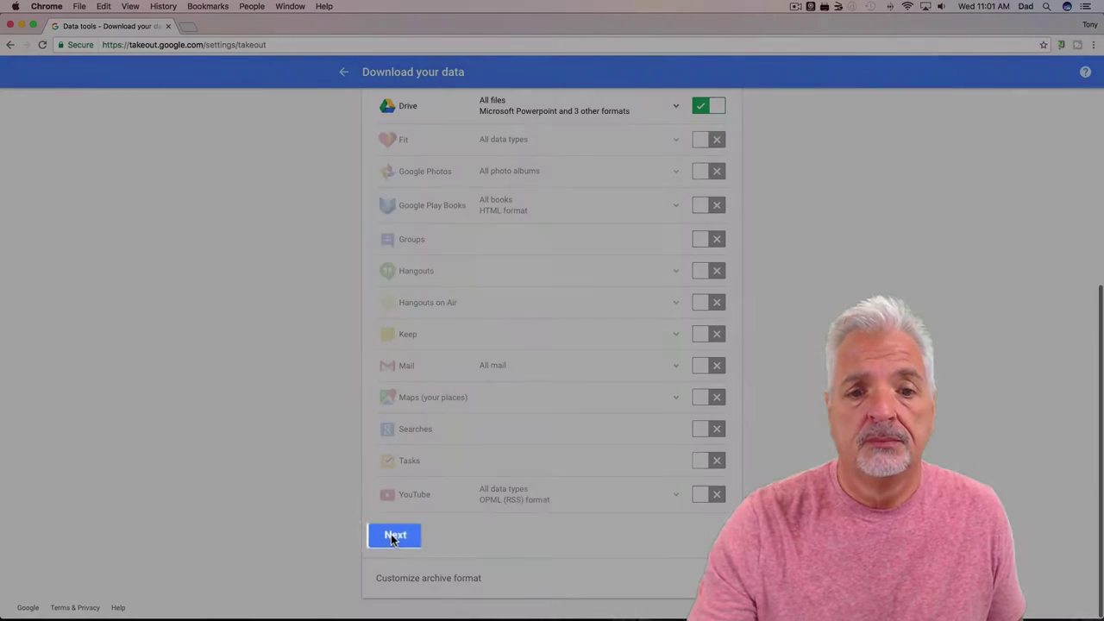
click(394, 535)
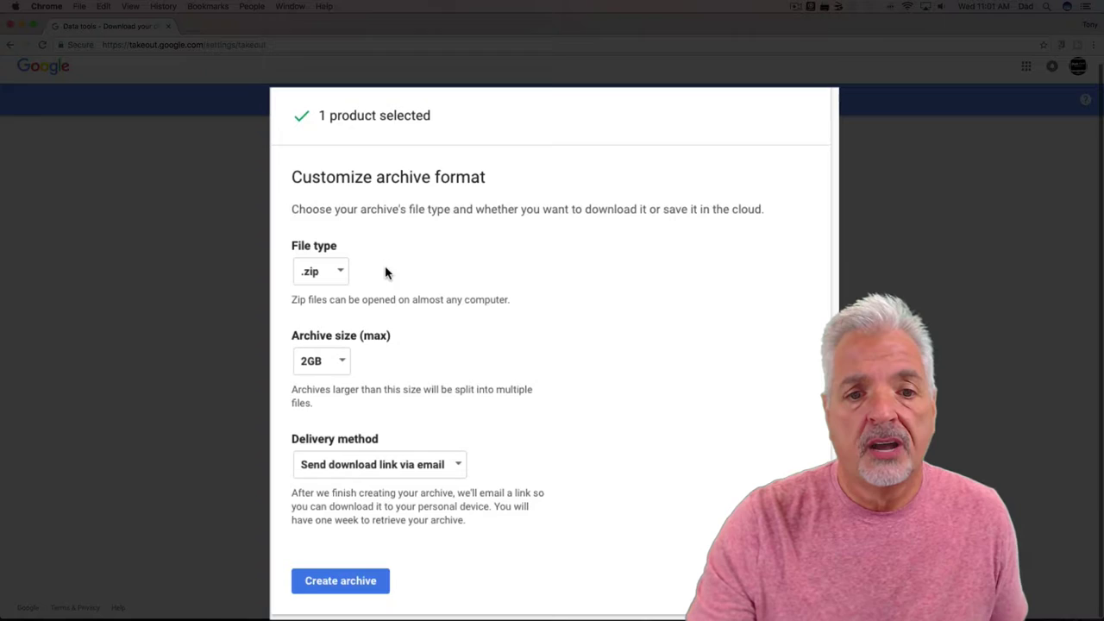
click(341, 273)
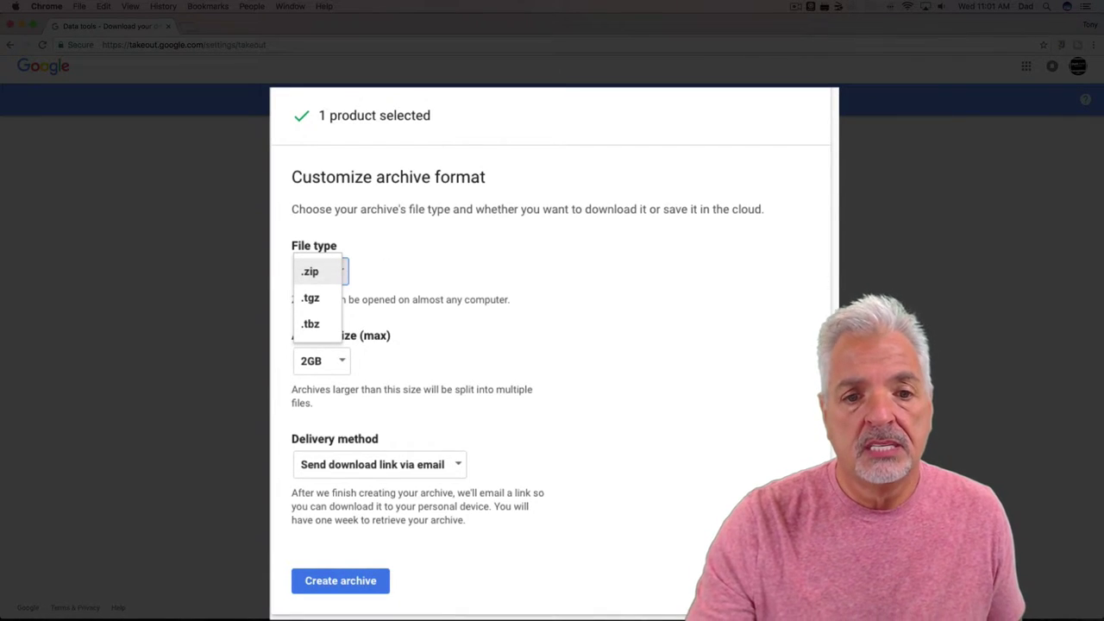
click(342, 273)
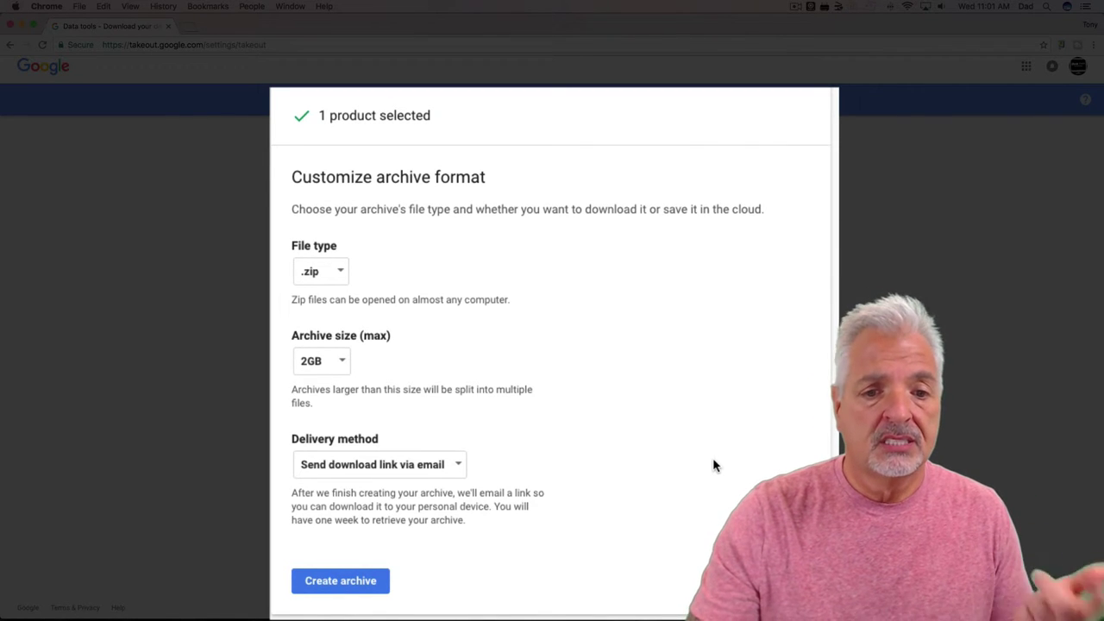
click(345, 582)
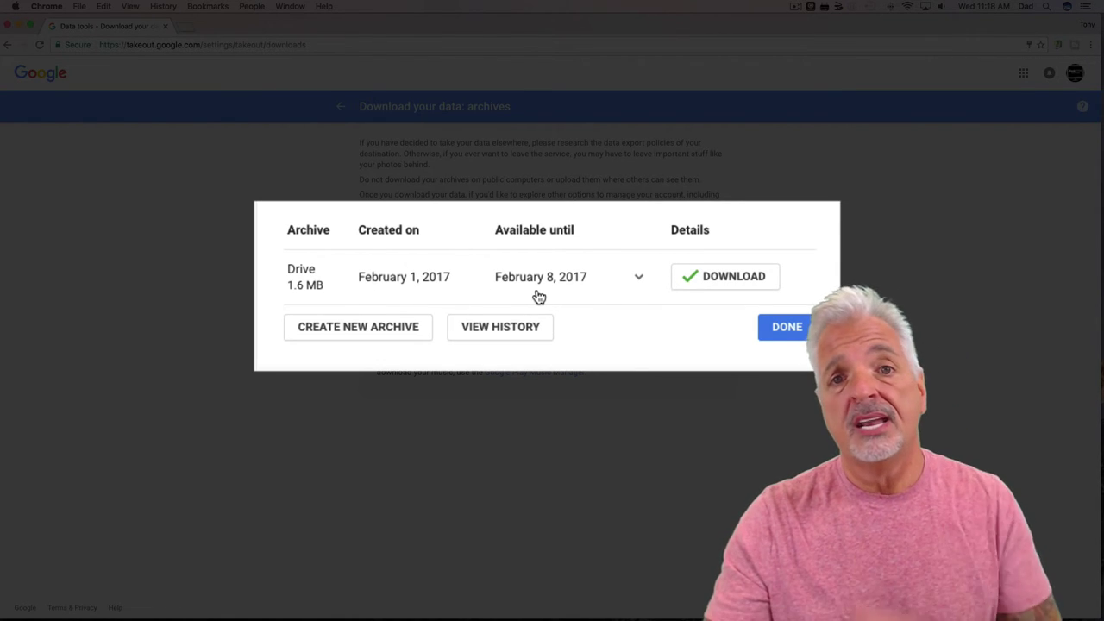
Download the finished Drive archive, re-entering the account password to authorise it.
click(723, 283)
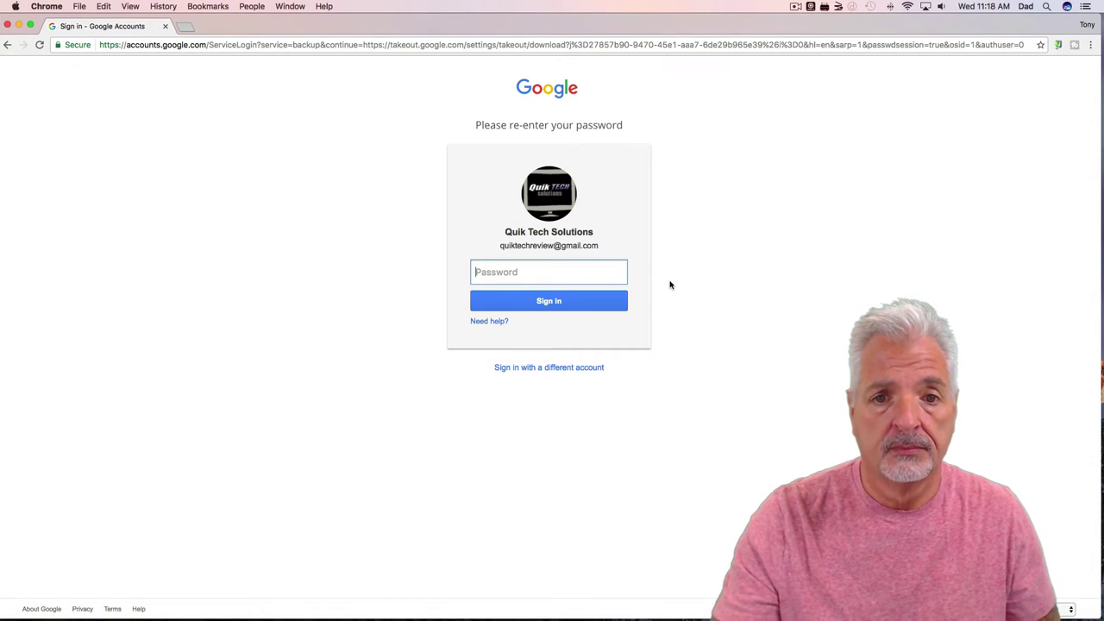
text(•)
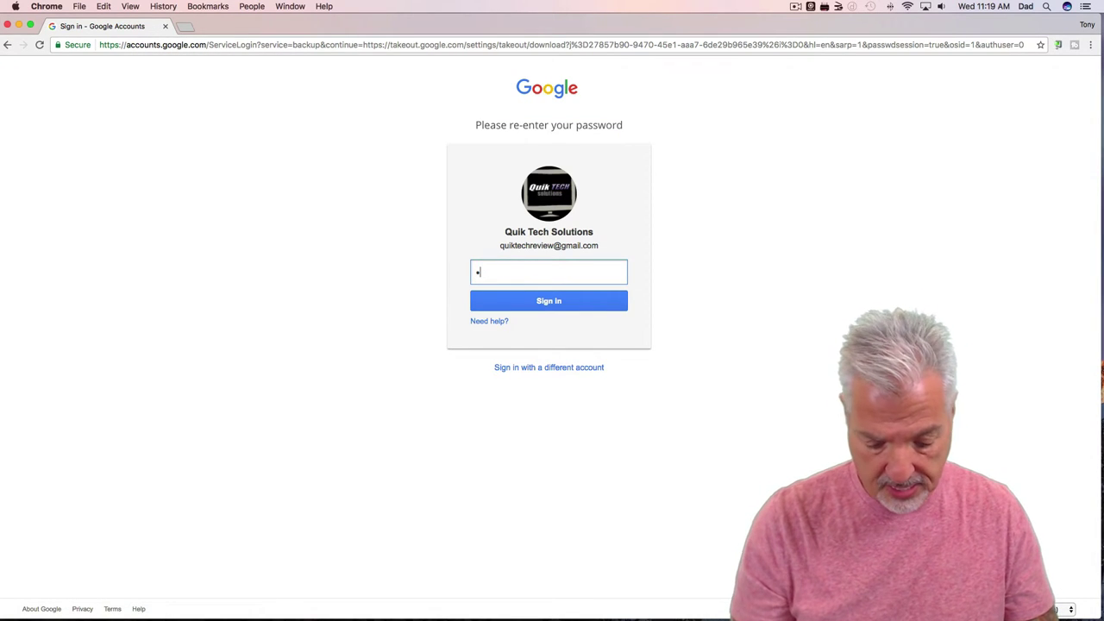
text(•••••••)
key(Return)
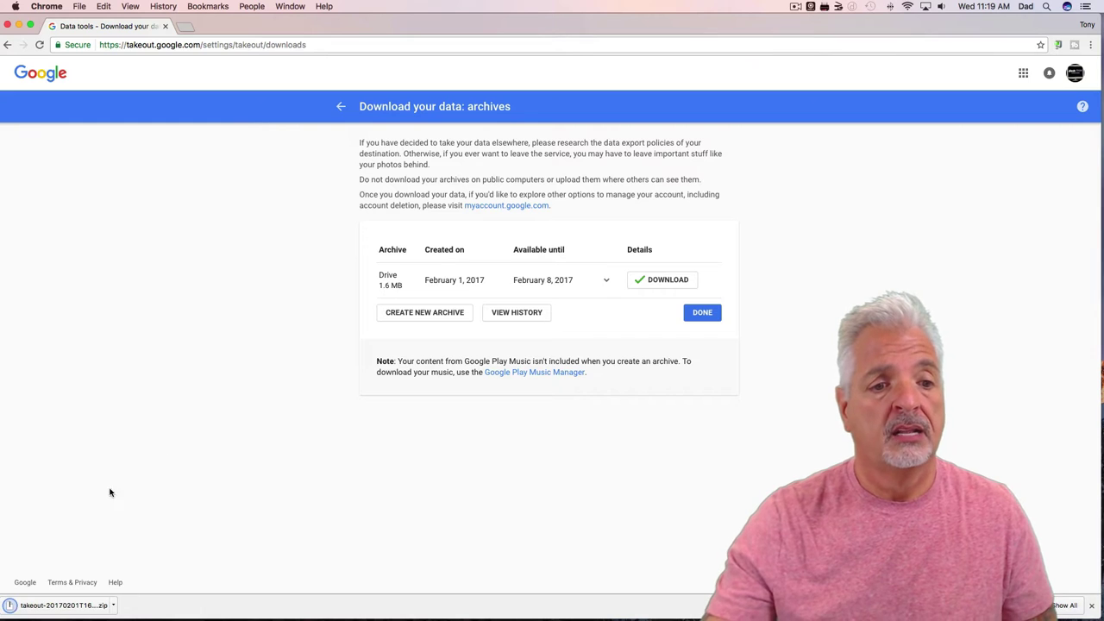
Extract the downloaded takeout zip and view the files in its Drive folder in Finder.
click(38, 608)
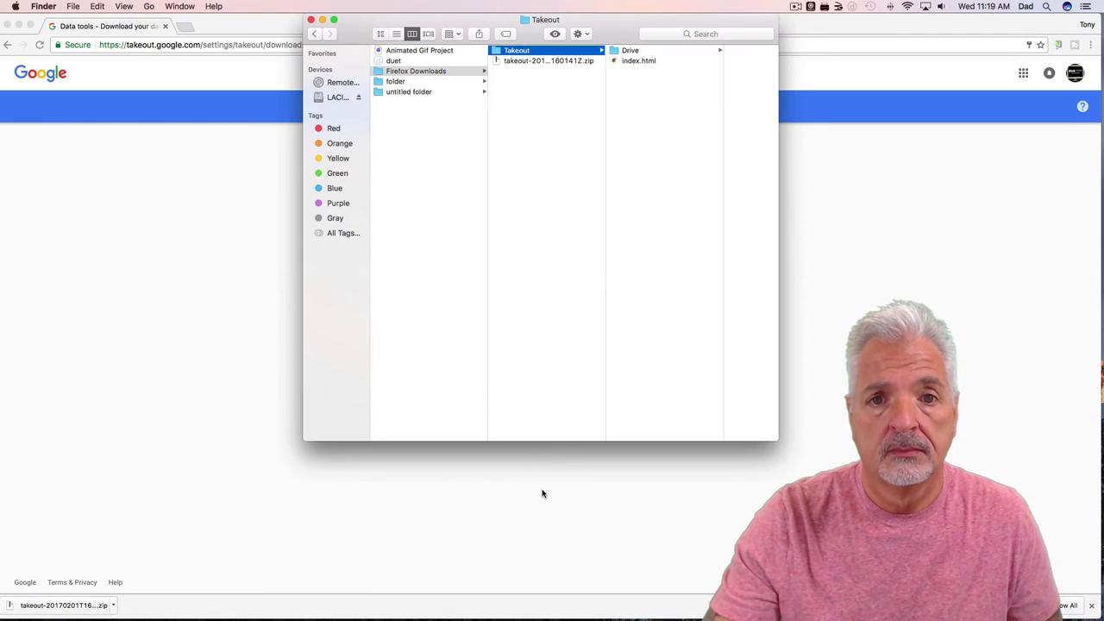
click(628, 51)
drag(623, 19, 541, 116)
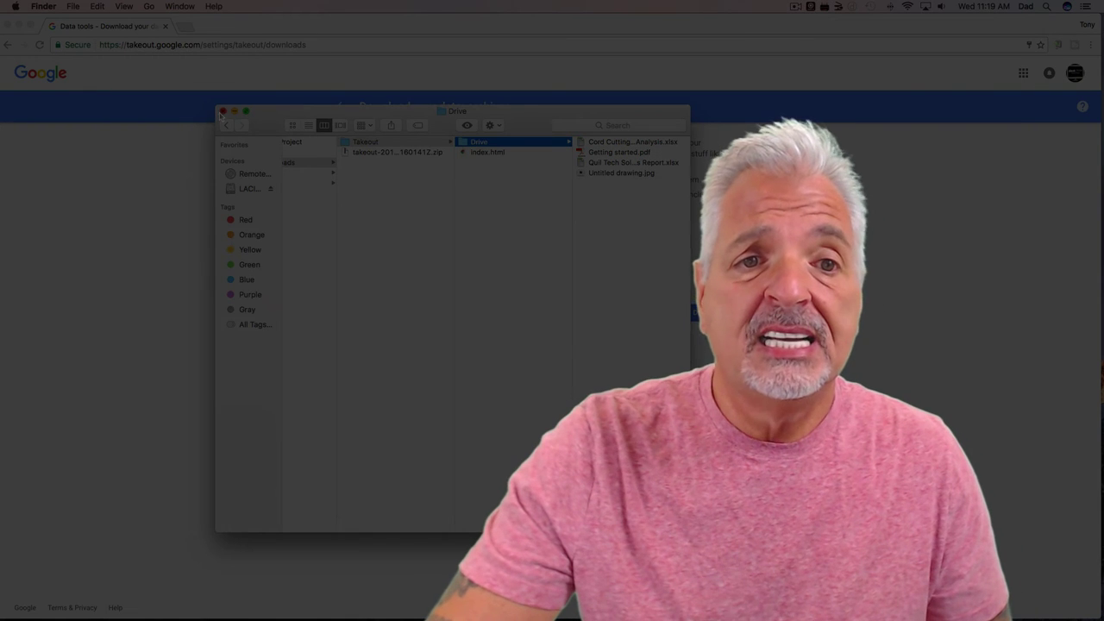
click(222, 111)
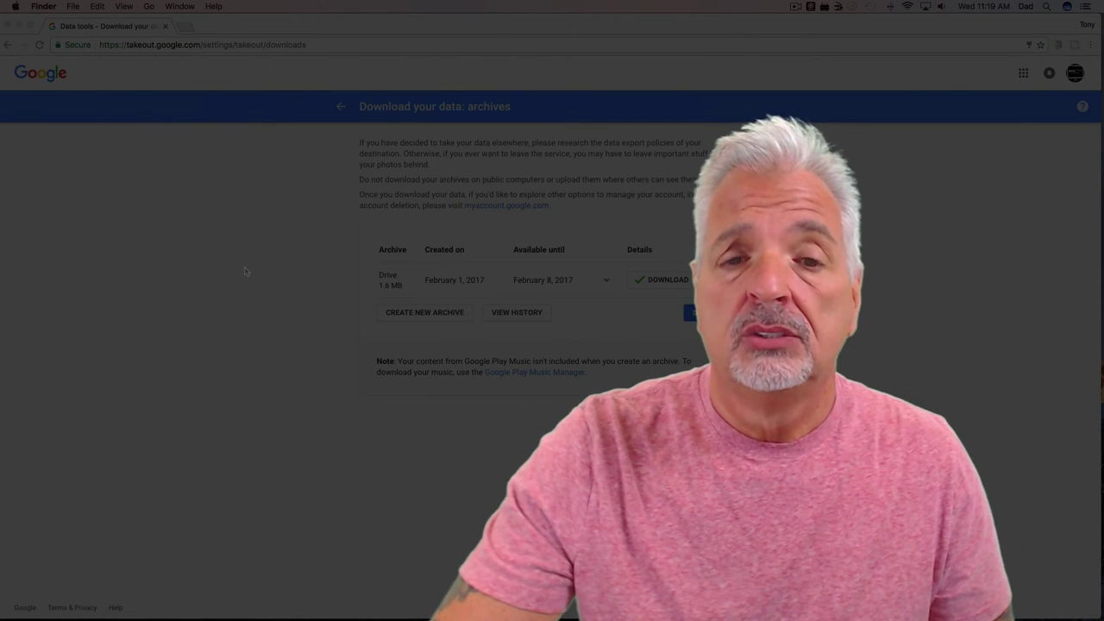